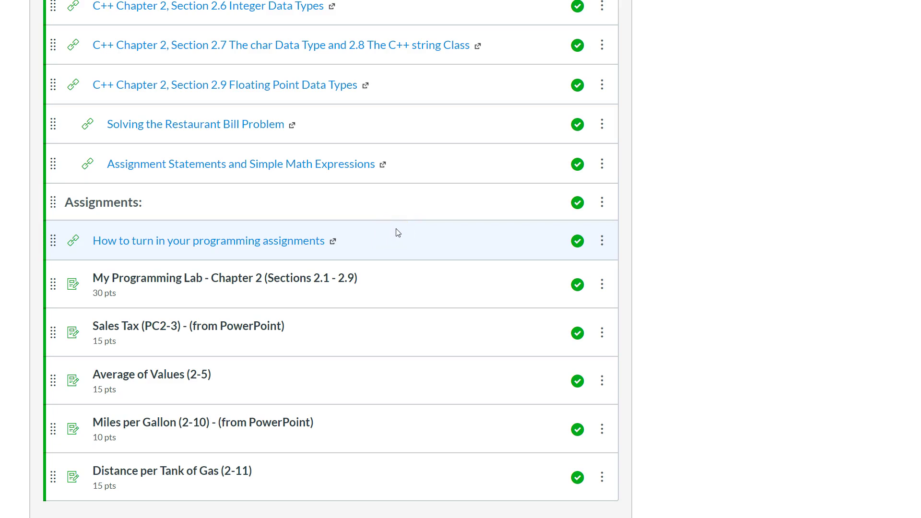
# - Go from the Canvas Assignments list to the Python Tutor tab showing the C++ Hello World code
pyautogui.click(404, 242)
pyautogui.click(403, 273)
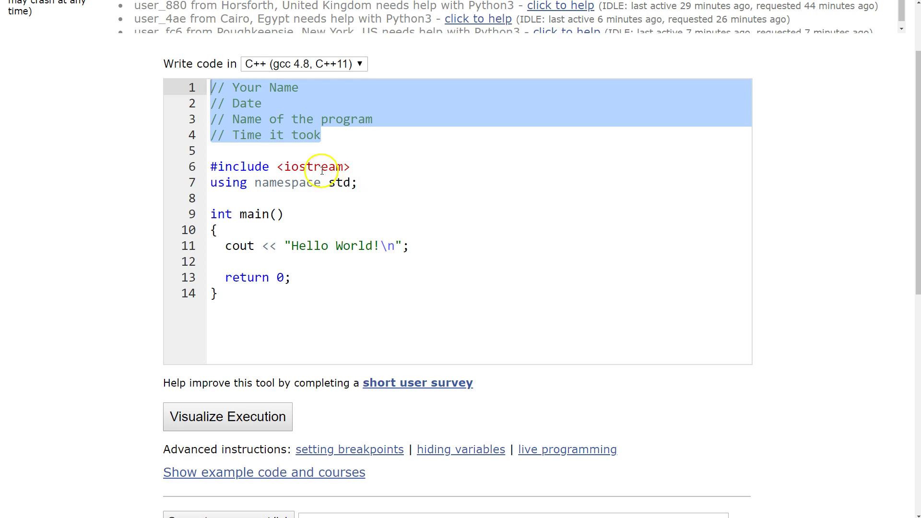
pyautogui.click(228, 152)
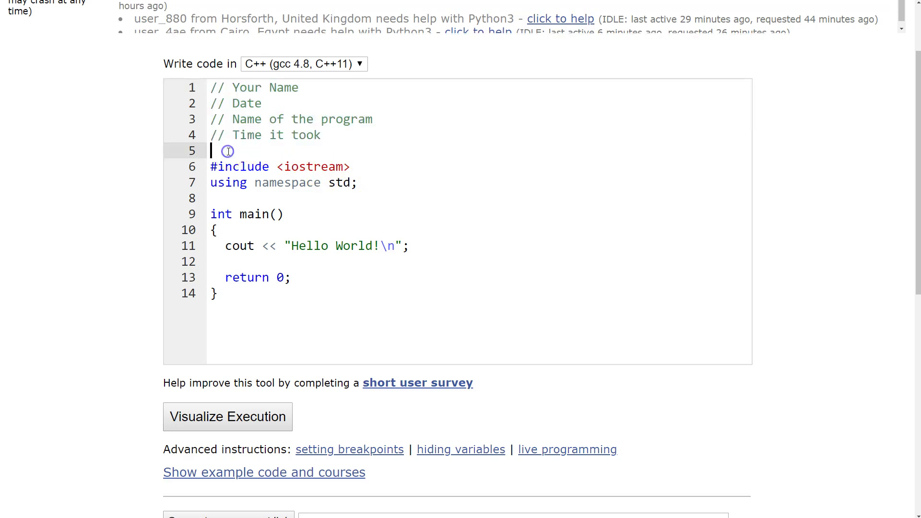
pyautogui.click(321, 135)
pyautogui.moveTo(295, 127); pyautogui.dragTo(214, 87)
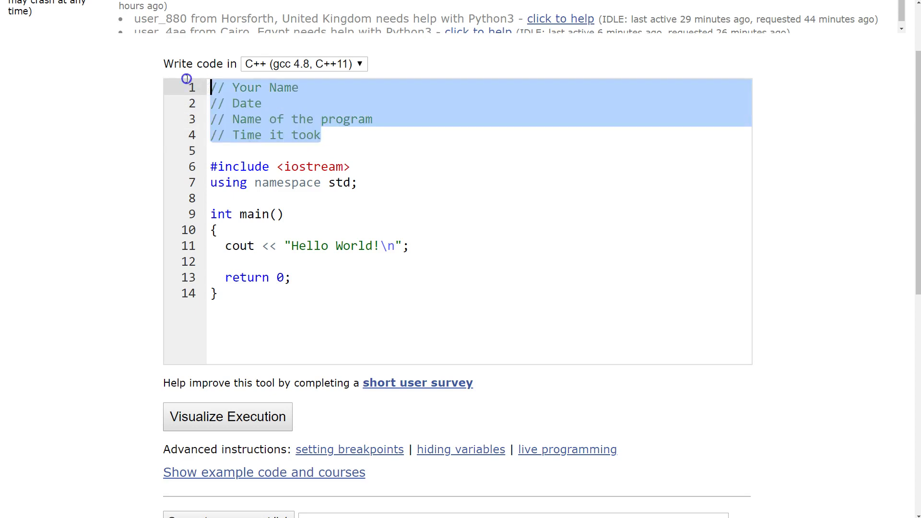
pyautogui.click(219, 150)
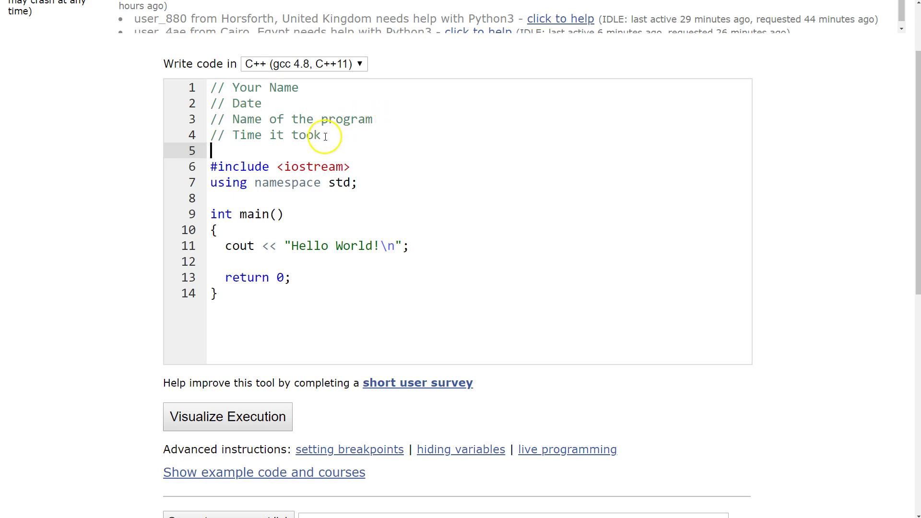
pyautogui.moveTo(322, 135); pyautogui.dragTo(234, 137)
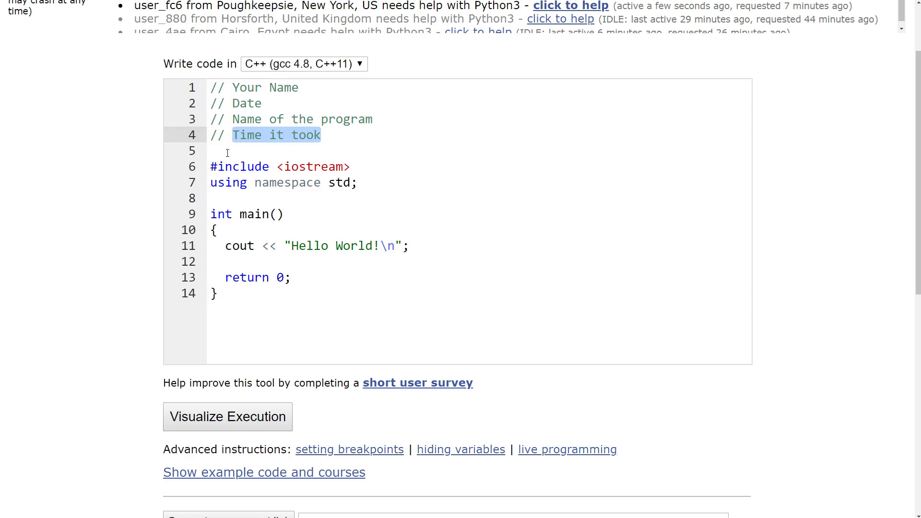
pyautogui.click(228, 152)
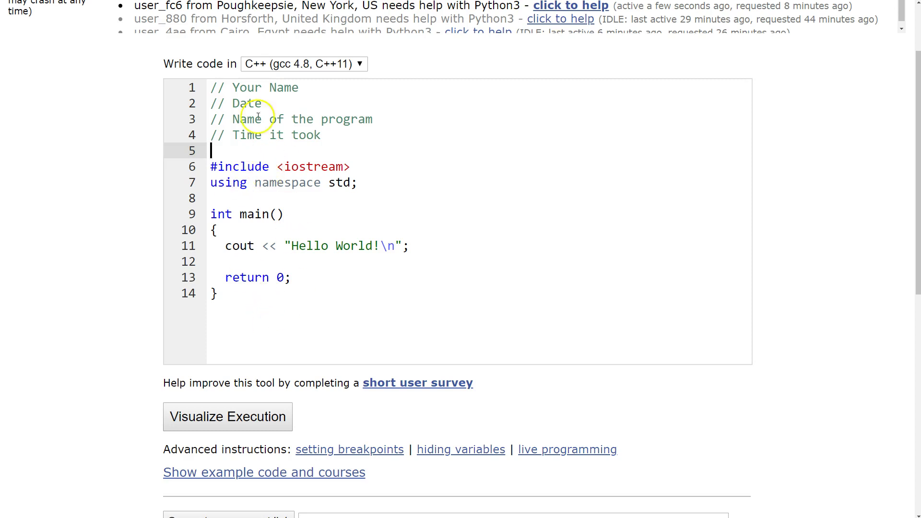
# - Start the step-by-step visualization of the C++ program and enlarge the print output box
pyautogui.click(219, 417)
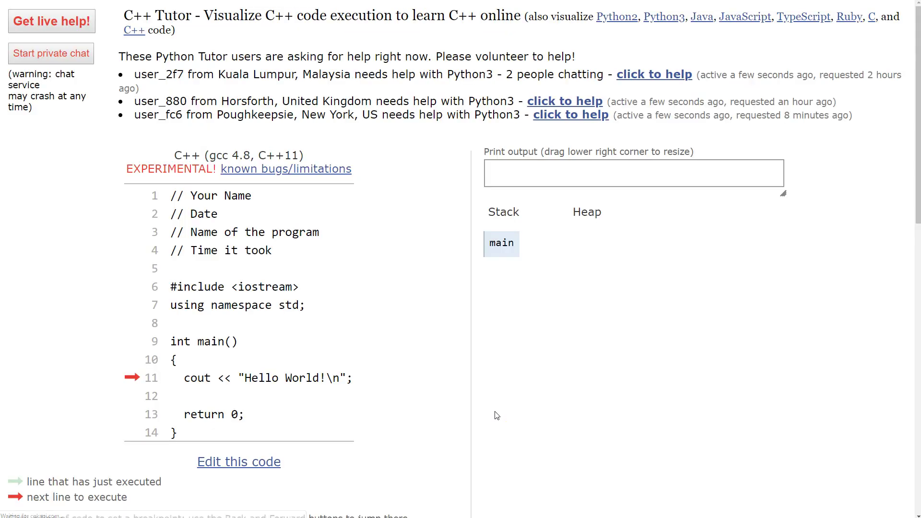
pyautogui.scroll(-1, 402, 358)
pyautogui.scroll(-1, 402, 358)
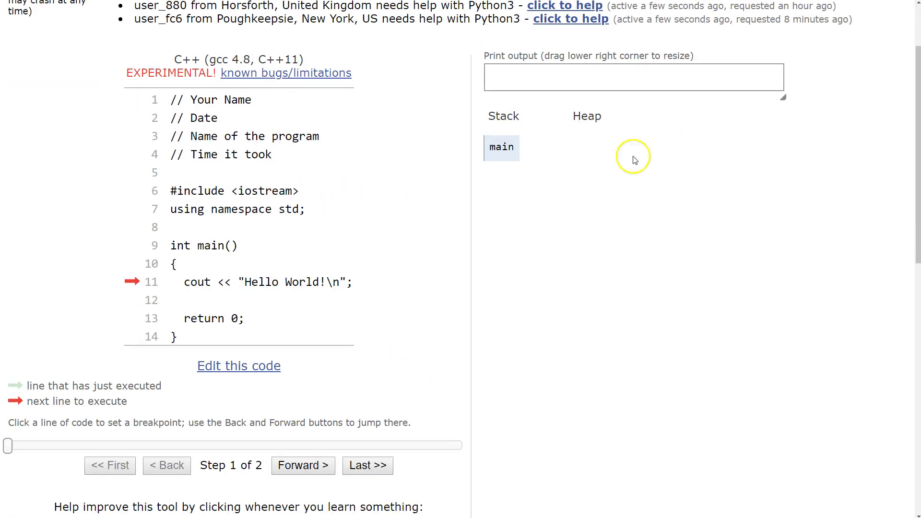
pyautogui.moveTo(784, 99); pyautogui.dragTo(839, 281)
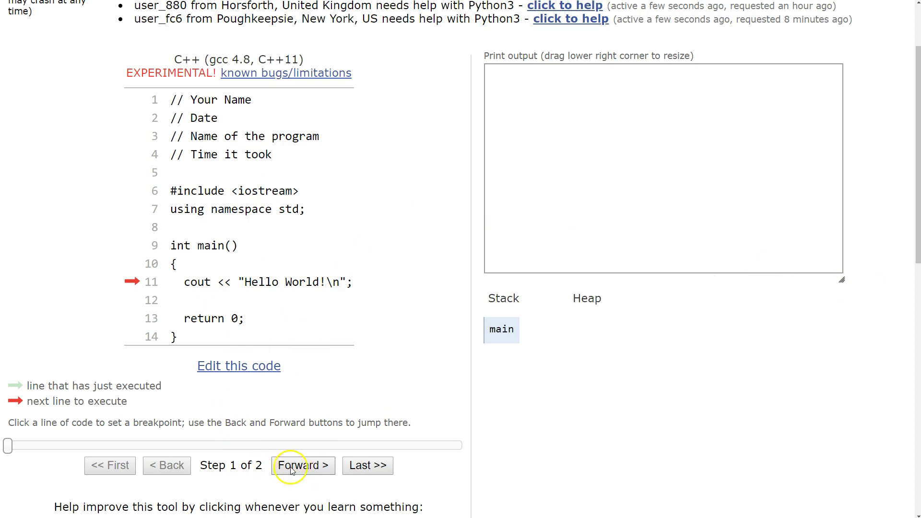
# - Step forward until Hello World! prints and the program terminates, then scroll down the page
pyautogui.click(309, 469)
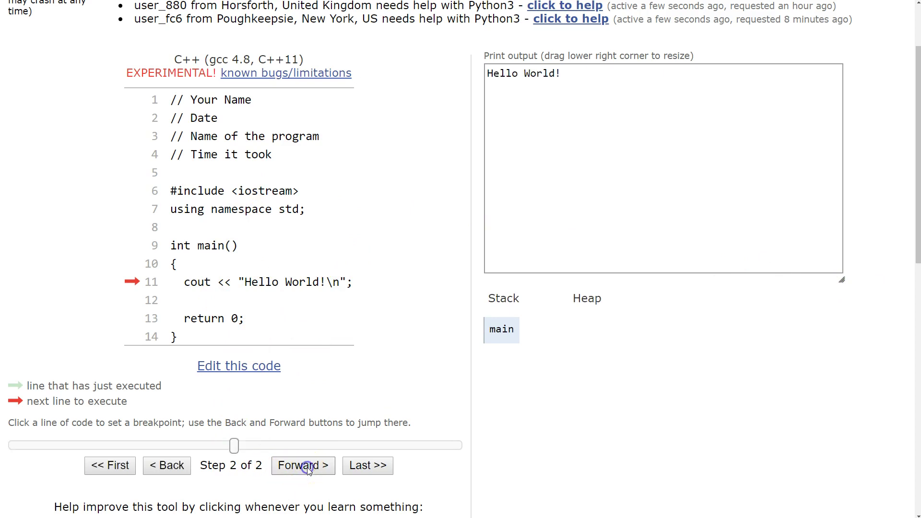
pyautogui.click(308, 467)
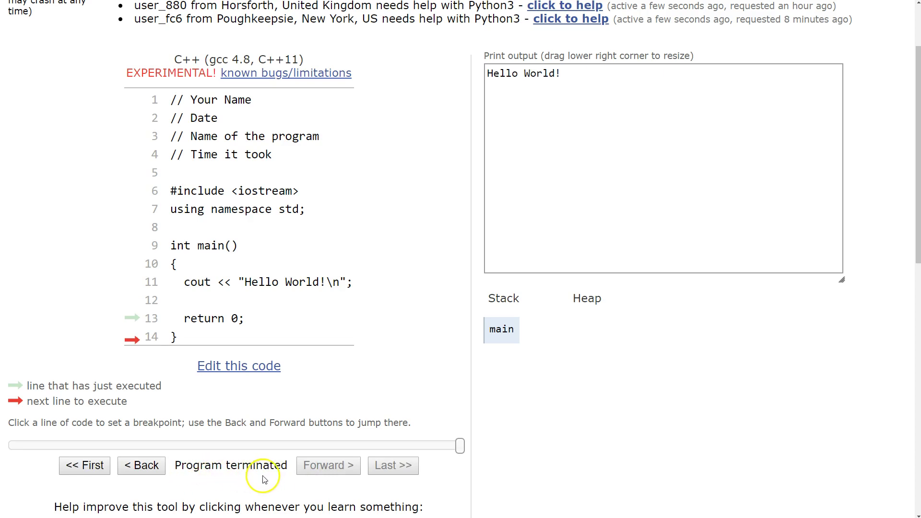
pyautogui.scroll(1, 364, 381)
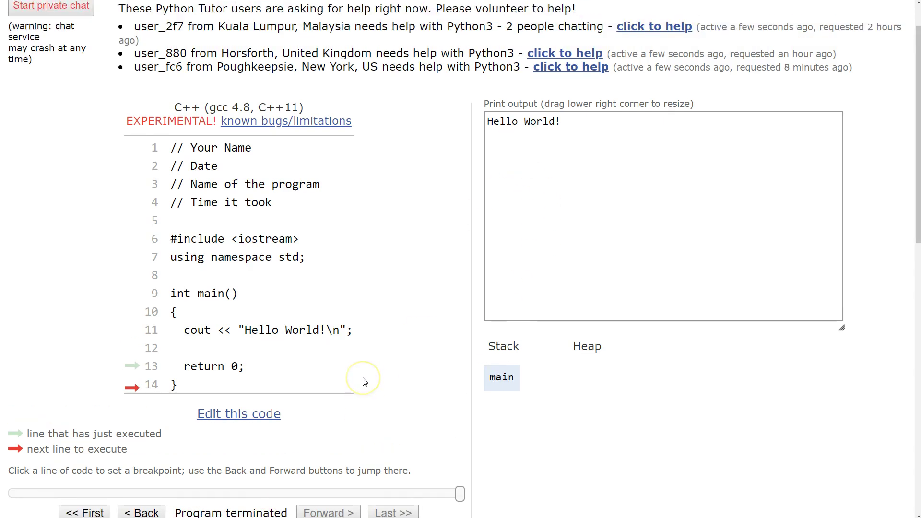
pyautogui.scroll(-3, 364, 382)
pyautogui.scroll(-1, 365, 381)
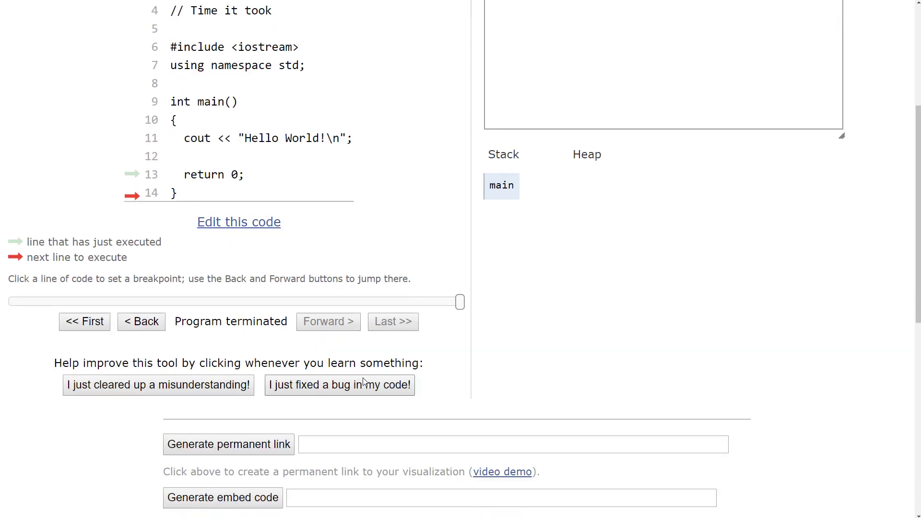
pyautogui.scroll(3, 366, 242)
pyautogui.scroll(-2, 367, 244)
pyautogui.scroll(-1, 367, 245)
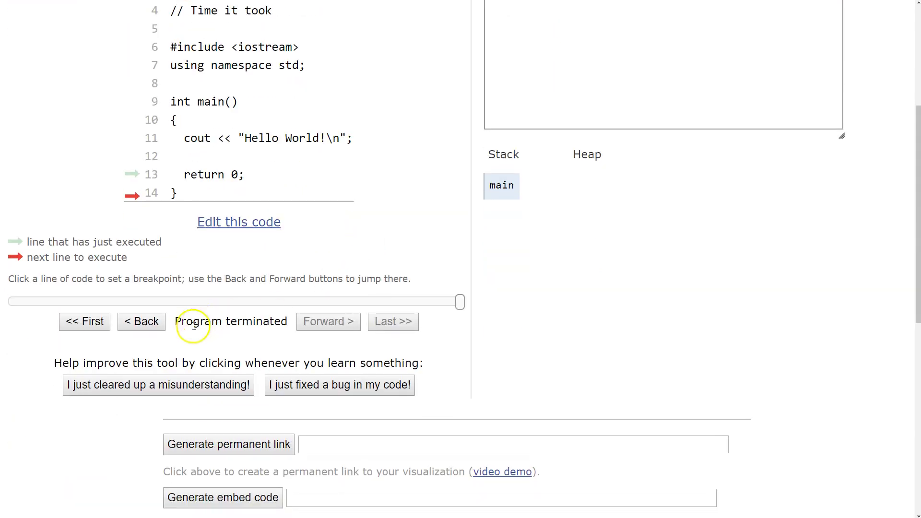
pyautogui.scroll(-2, 276, 334)
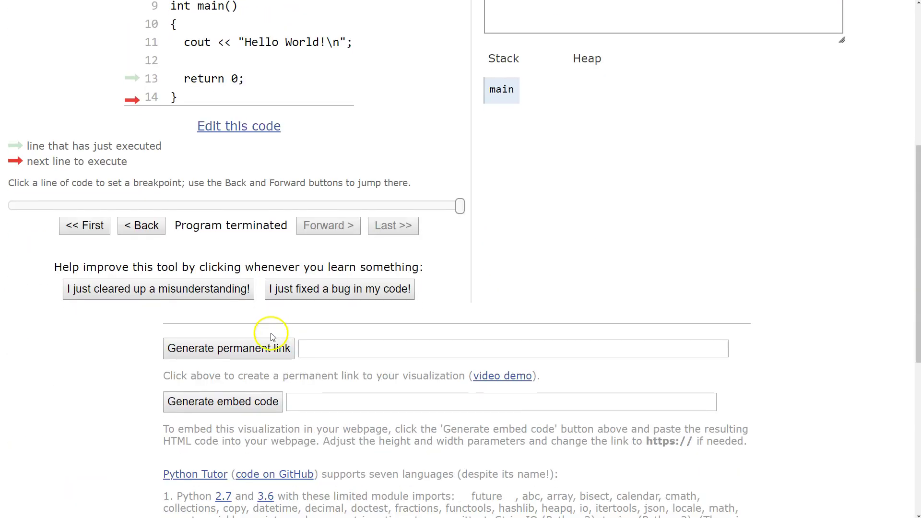
# - Generate the permanent link to the visualization and select its full URL in the link field
pyautogui.click(232, 351)
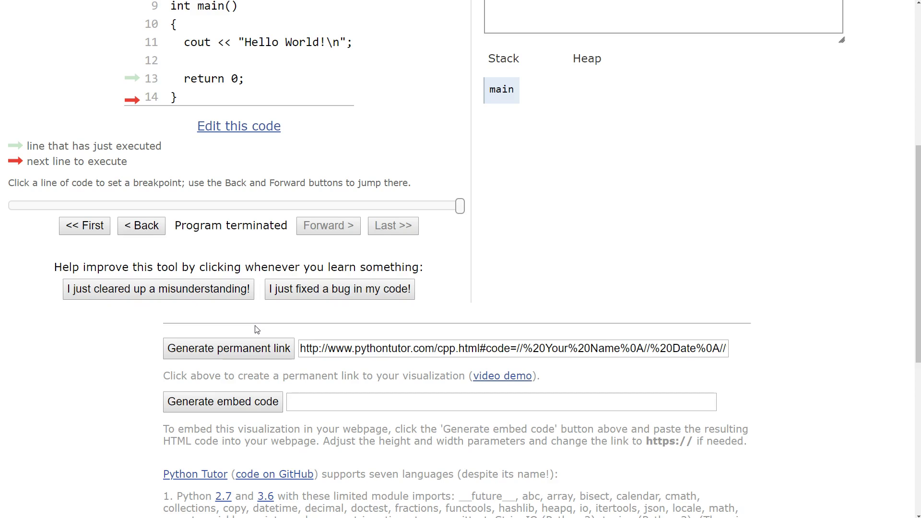
pyautogui.click(226, 353)
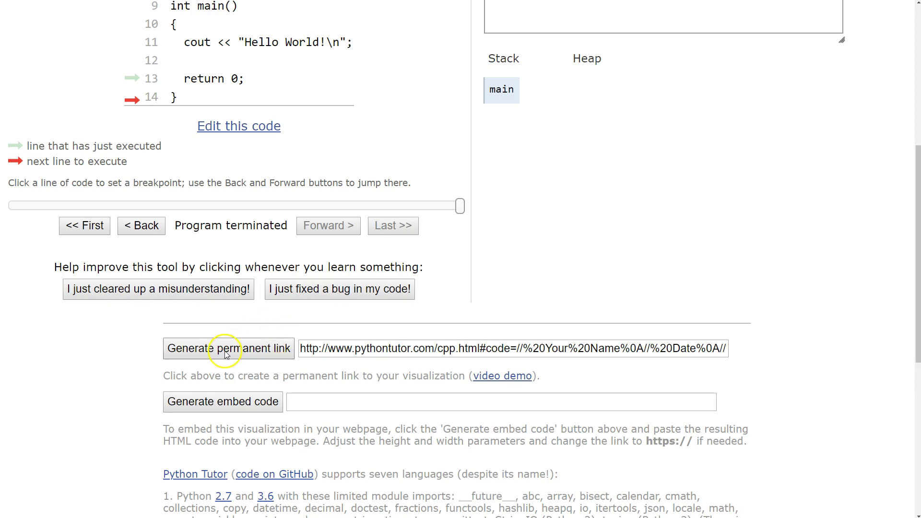
pyautogui.click(332, 347)
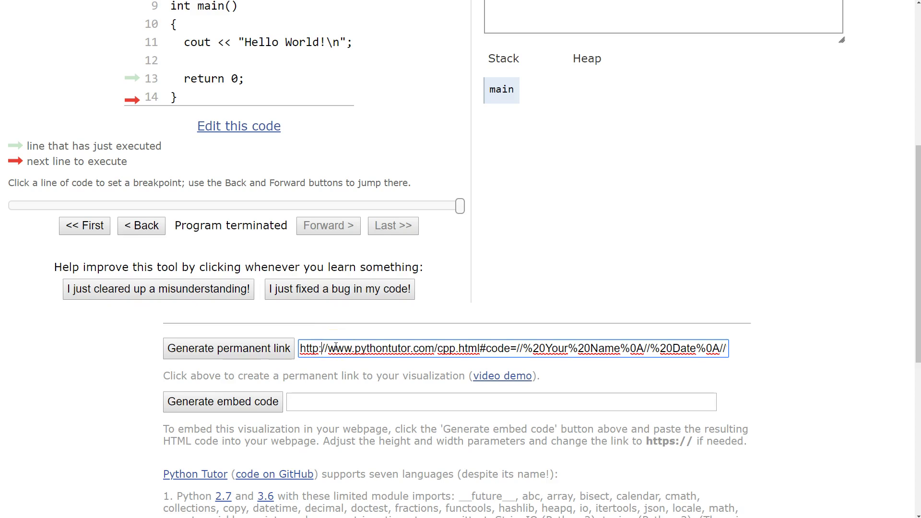
pyautogui.hotkey('ctrl', 'a')
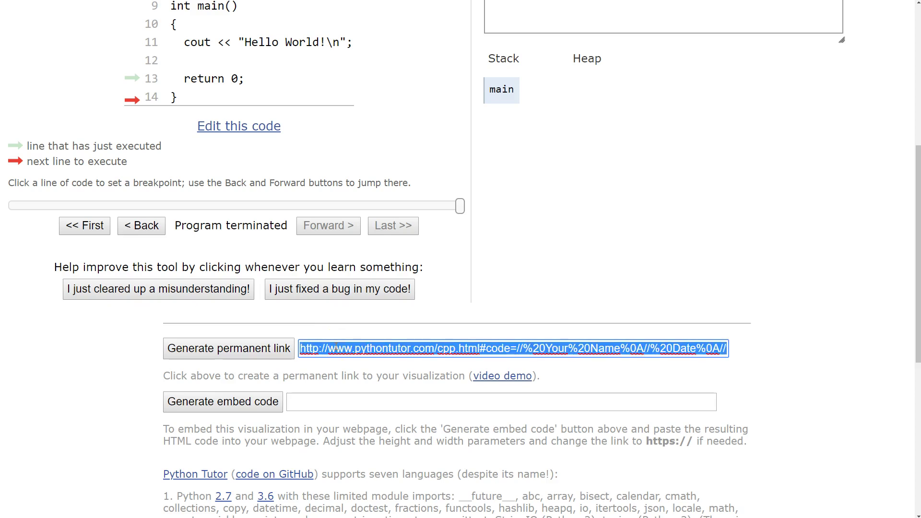
pyautogui.rightClick(336, 348)
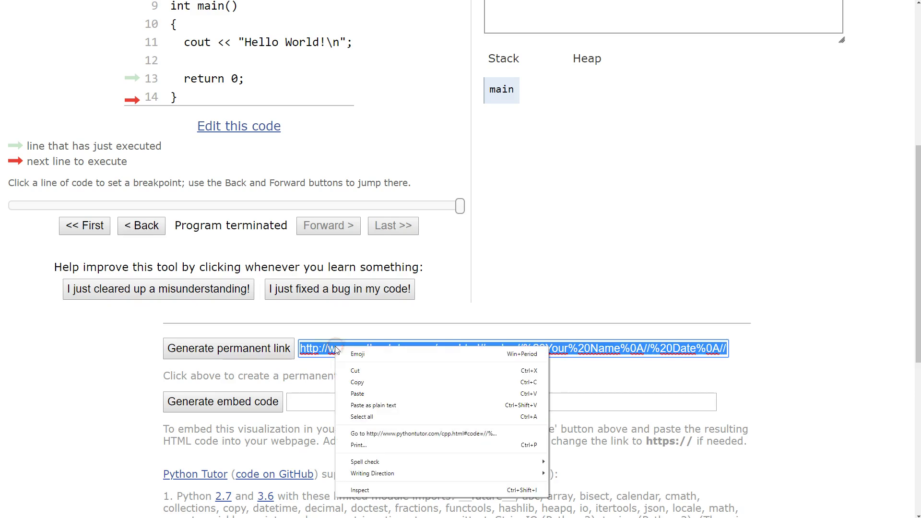
pyautogui.click(118, 369)
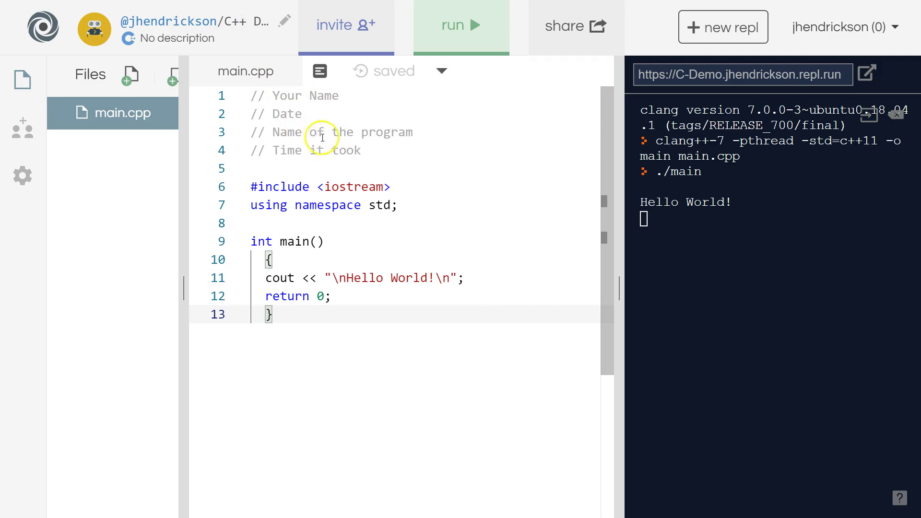
# - Run the Hello World program in repl.it, then bring up its share link panel
pyautogui.click(459, 45)
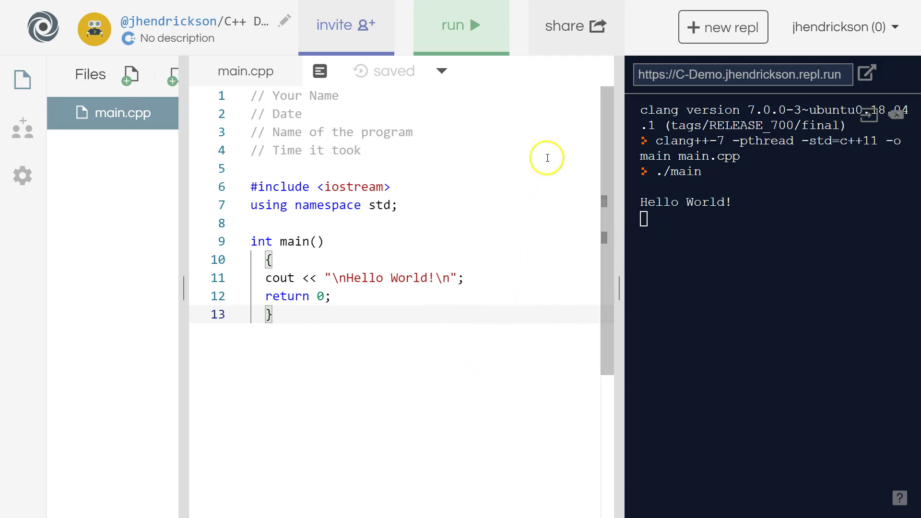
pyautogui.click(576, 48)
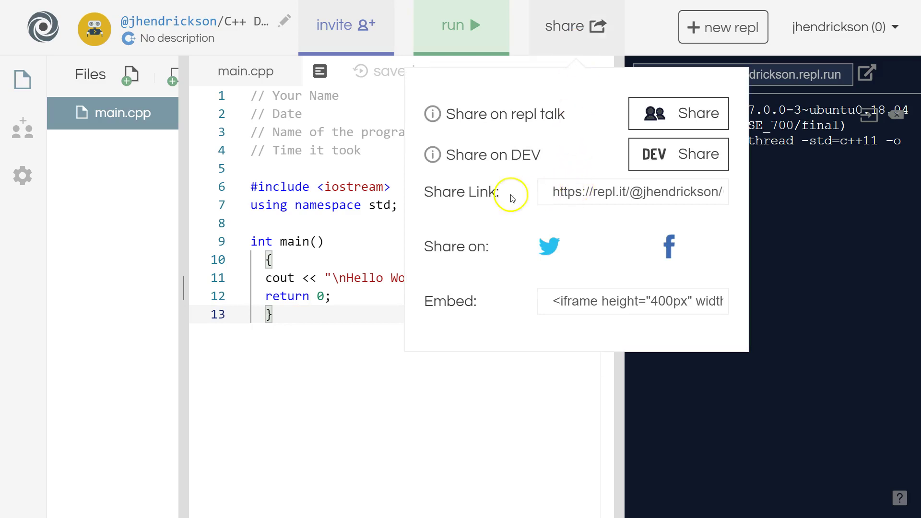
# - Copy the repl's Share Link URL and close the share panel
pyautogui.click(593, 192)
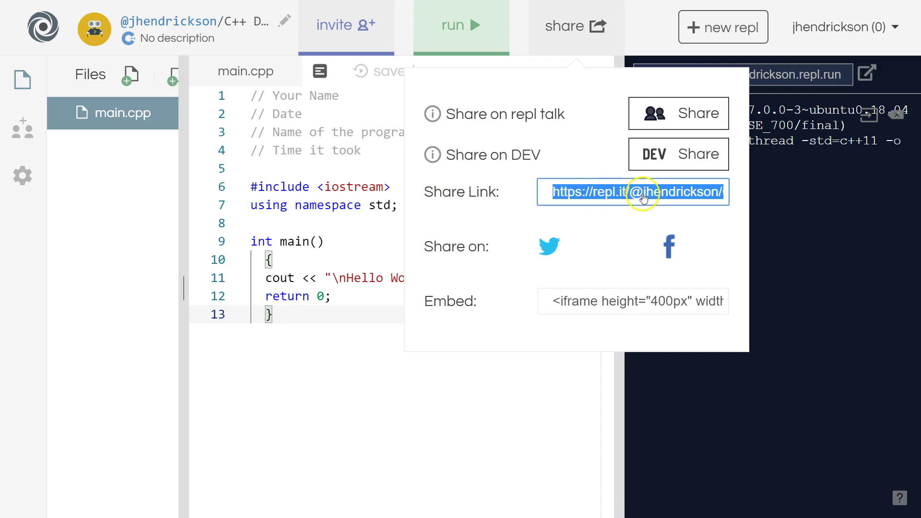
pyautogui.click(595, 196)
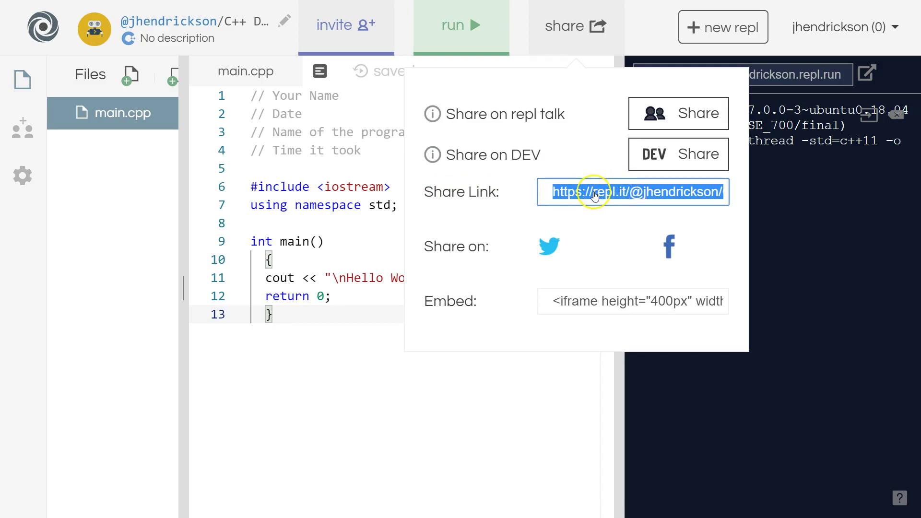
pyautogui.rightClick(594, 193)
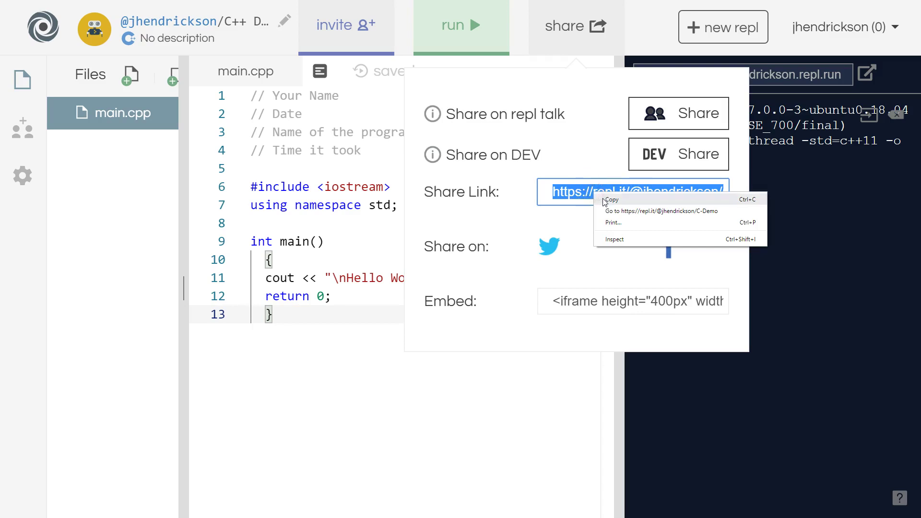
pyautogui.click(559, 217)
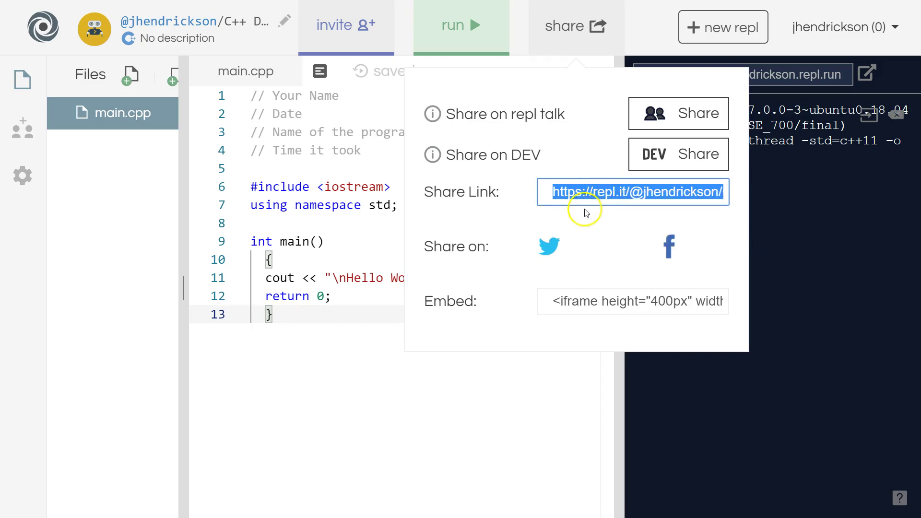
pyautogui.click(646, 31)
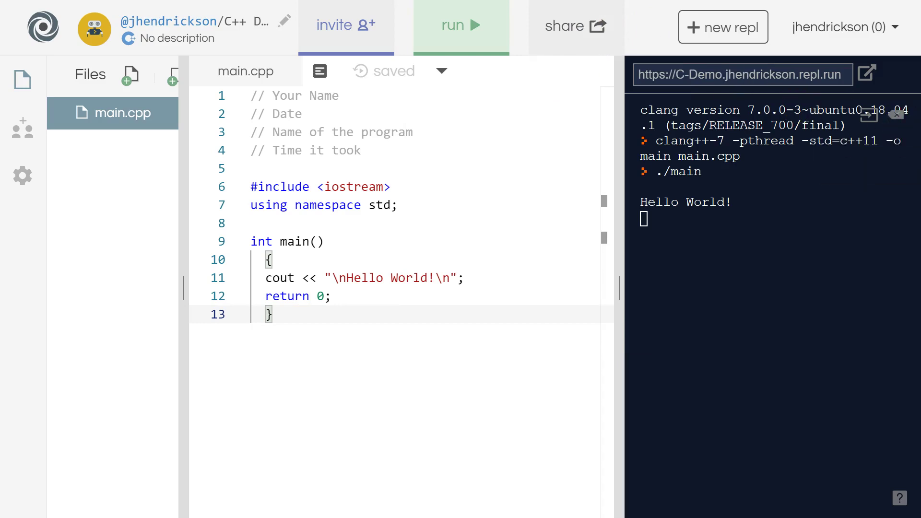
# - Resize the repl browser window to reveal the Canvas 'Average of Values (2-5)' assignment behind it
pyautogui.moveTo(920, 152); pyautogui.dragTo(417, 152)
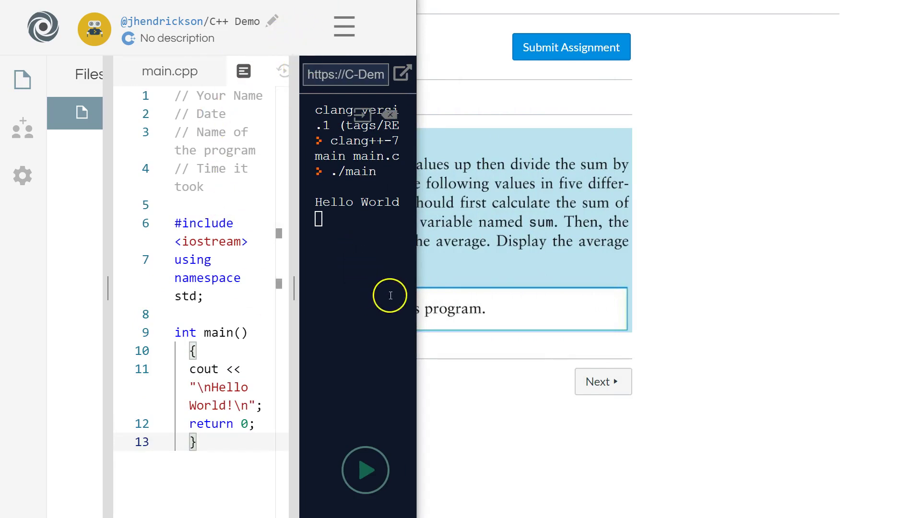
pyautogui.moveTo(417, 284); pyautogui.dragTo(534, 283)
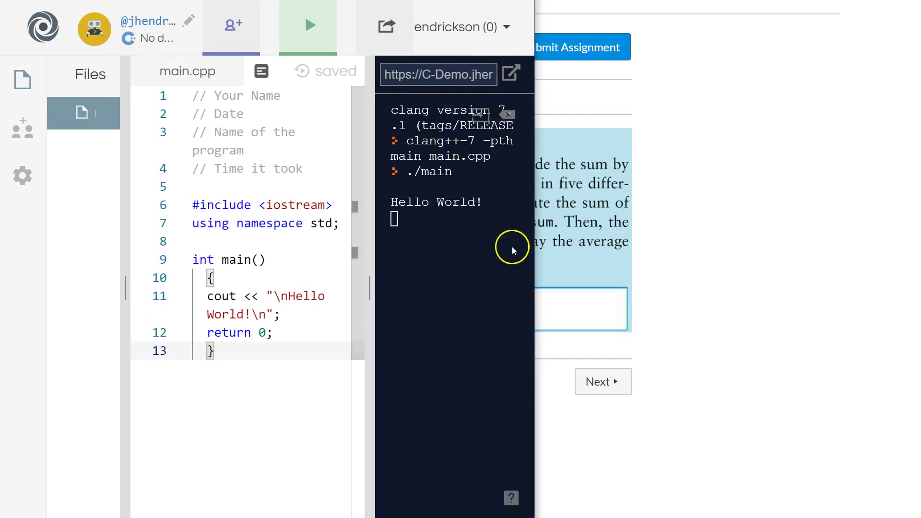
pyautogui.moveTo(532, 287); pyautogui.dragTo(920, 269)
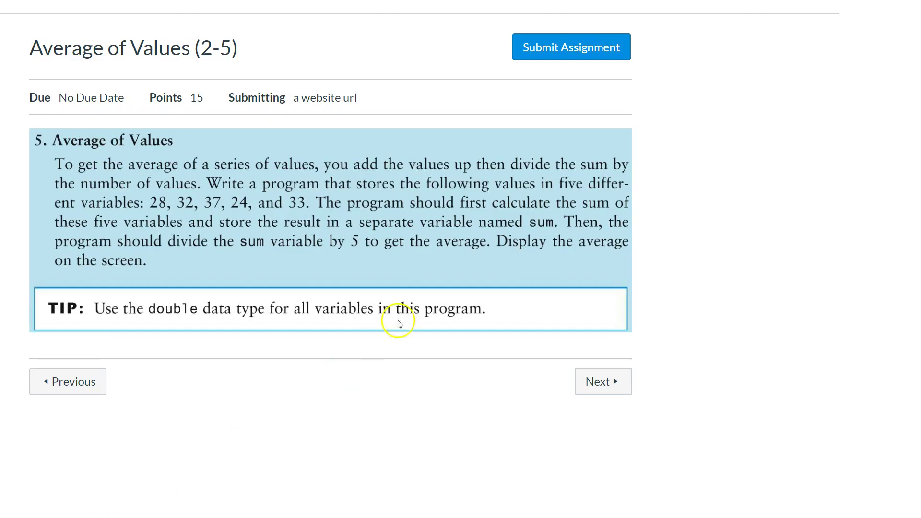
# - Open the assignment submission form on the Website URL option
pyautogui.click(558, 51)
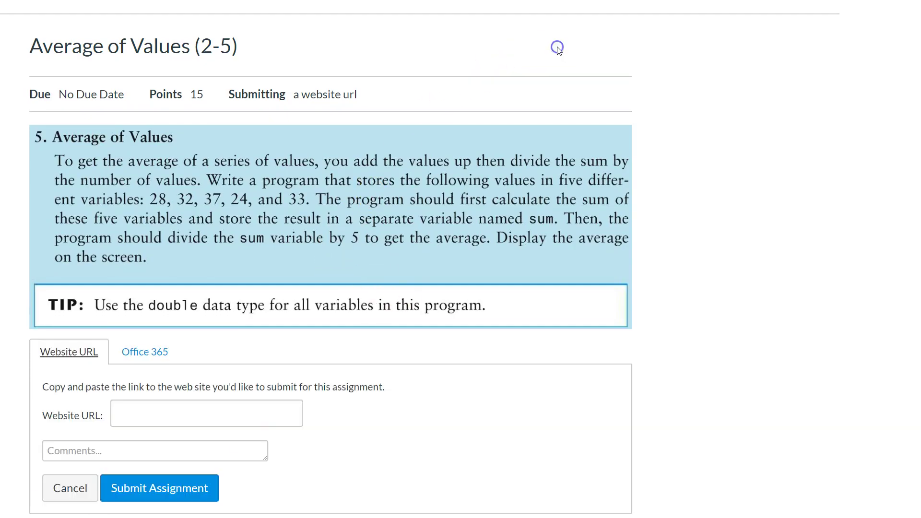
pyautogui.click(145, 353)
pyautogui.click(76, 352)
# - Paste the copied repl.it share link into the Website URL field and submit the assignment
pyautogui.click(144, 412)
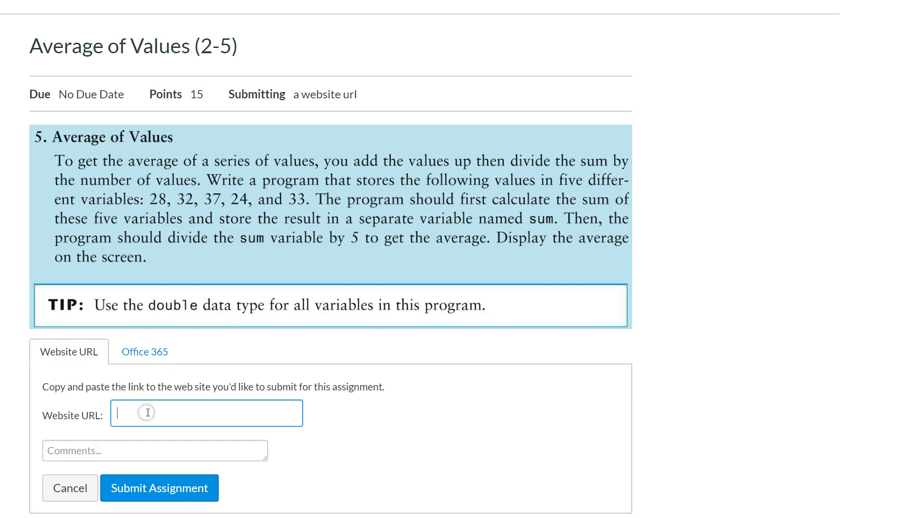
pyautogui.rightClick(147, 413)
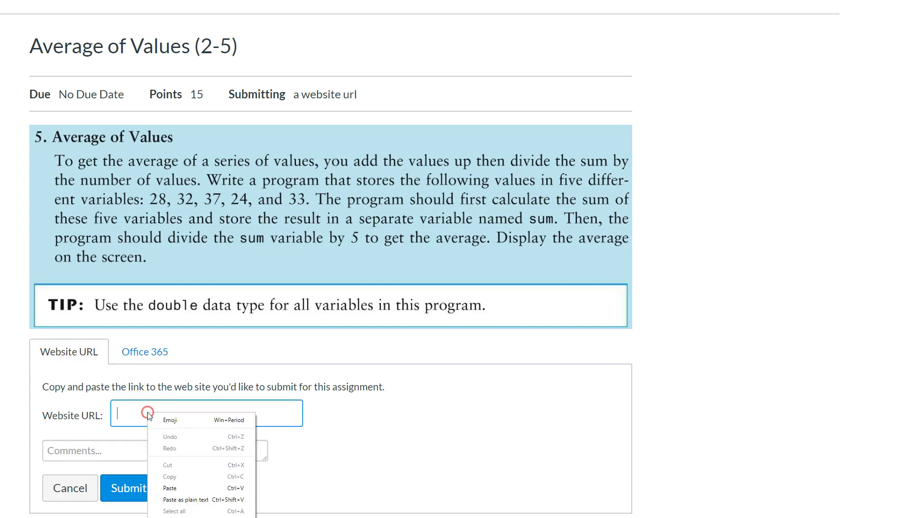
pyautogui.click(185, 489)
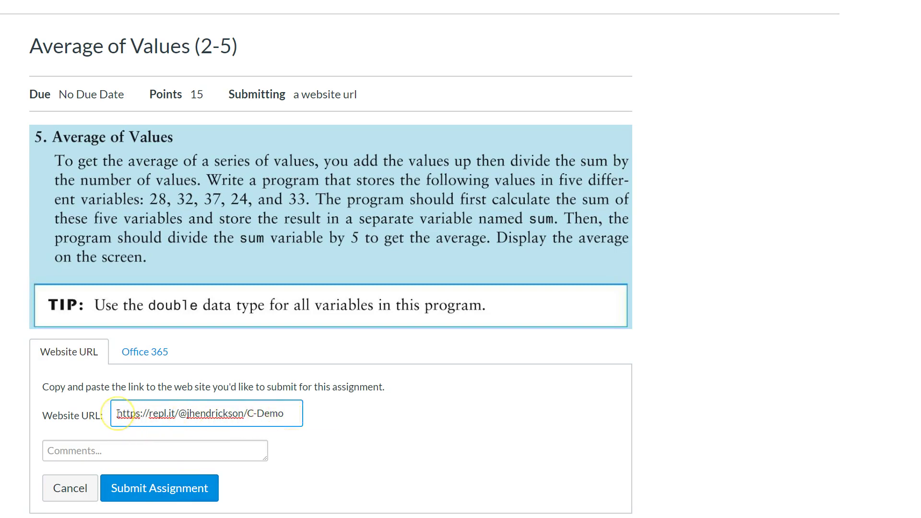
pyautogui.scroll(-1, 326, 413)
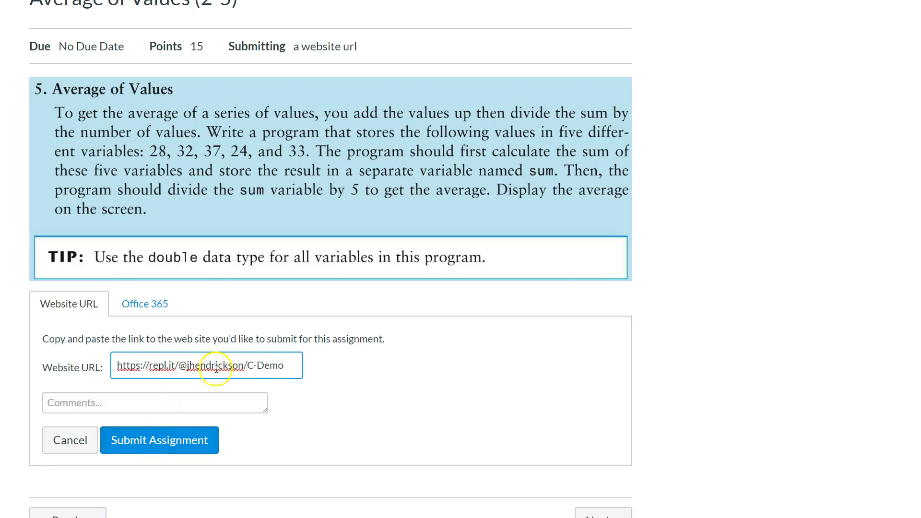
pyautogui.click(174, 439)
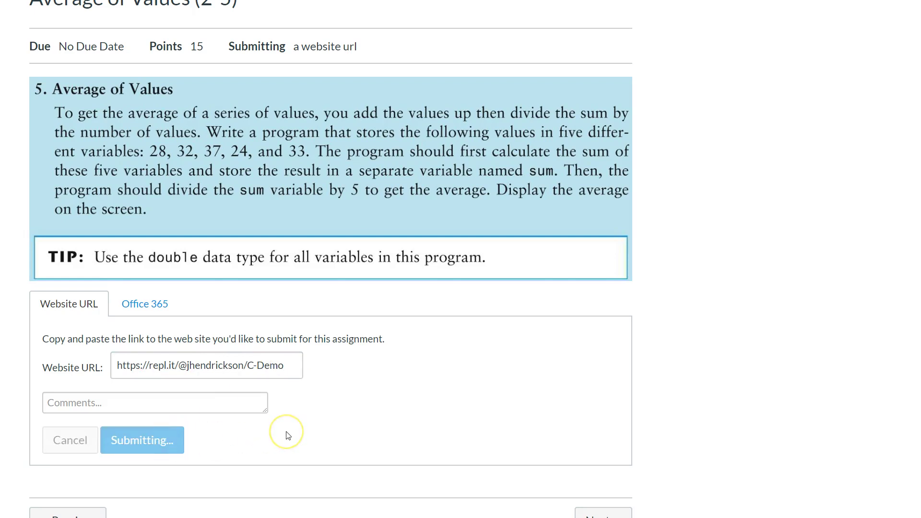